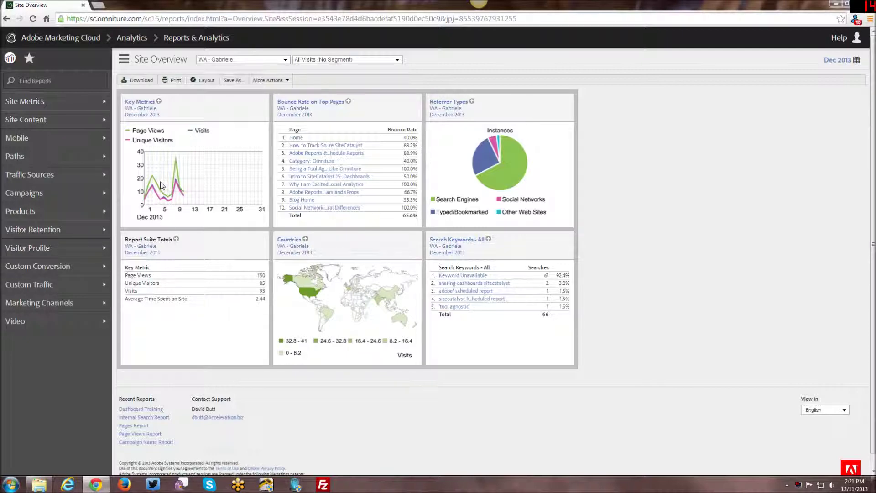
Show the Favorites panel with its Admin Tools list
{"action": "left_click", "coordinate": [30, 59]}
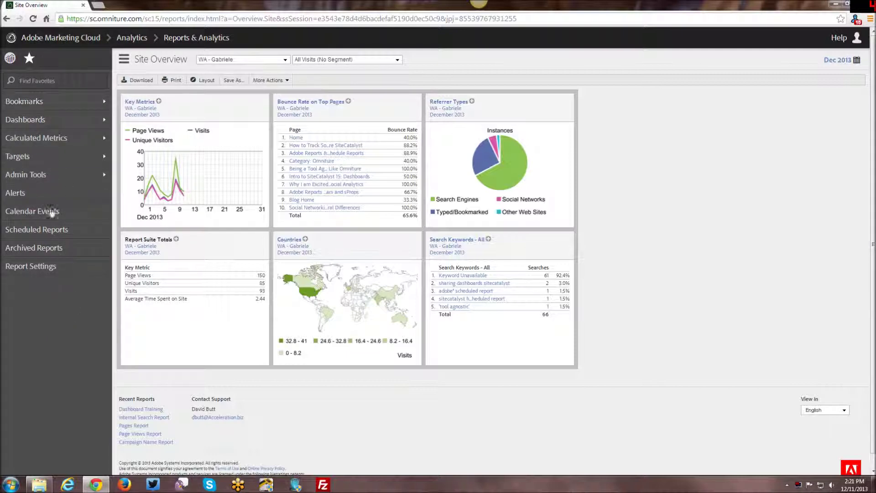
In Report Suites, select the test report suite near the list's end and open Customize Menus
{"action": "mouse_move", "coordinate": [44, 177]}
{"action": "left_click", "coordinate": [141, 193]}
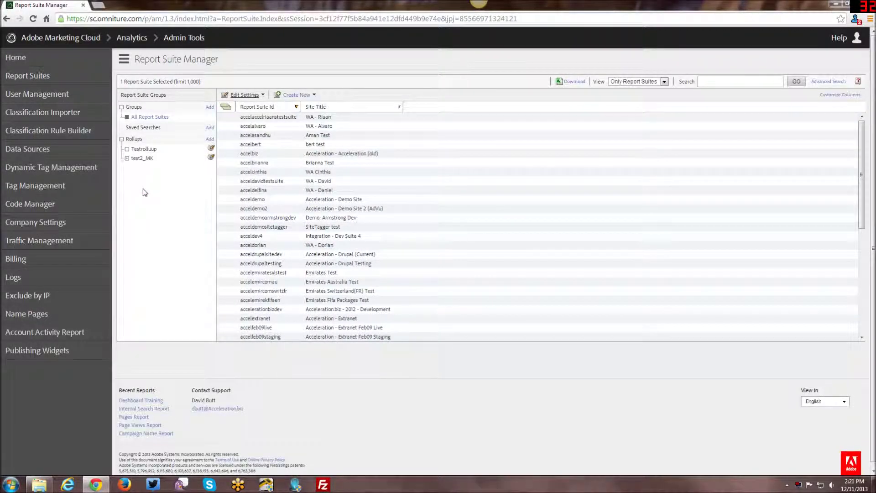
{"action": "left_click_drag", "start_coordinate": [864, 158], "coordinate": [851, 293]}
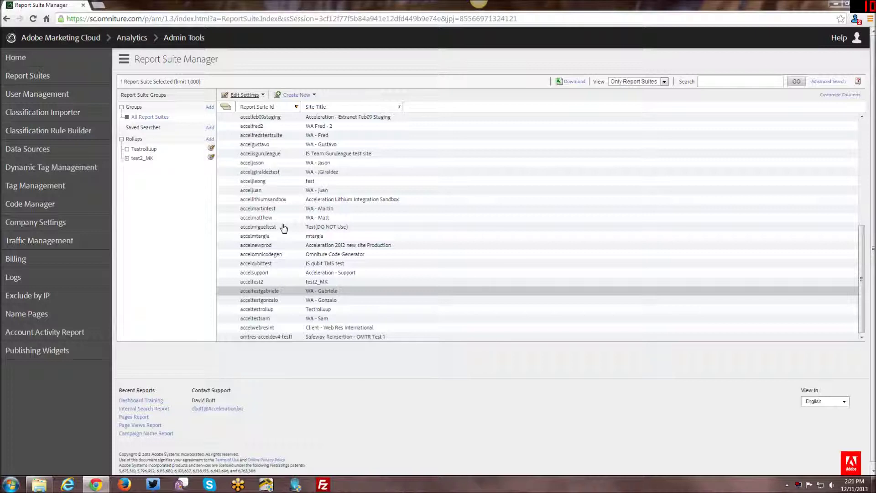
{"action": "left_click", "coordinate": [335, 293]}
{"action": "mouse_move", "coordinate": [263, 100]}
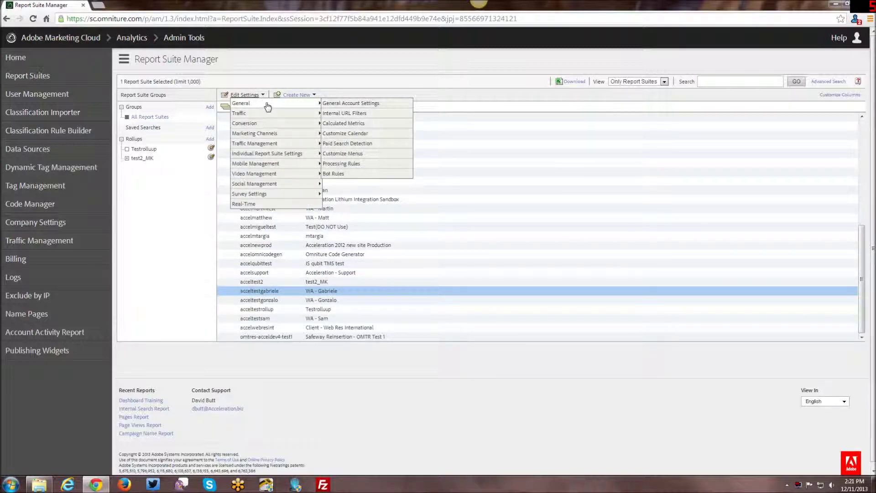
{"action": "left_click", "coordinate": [340, 154]}
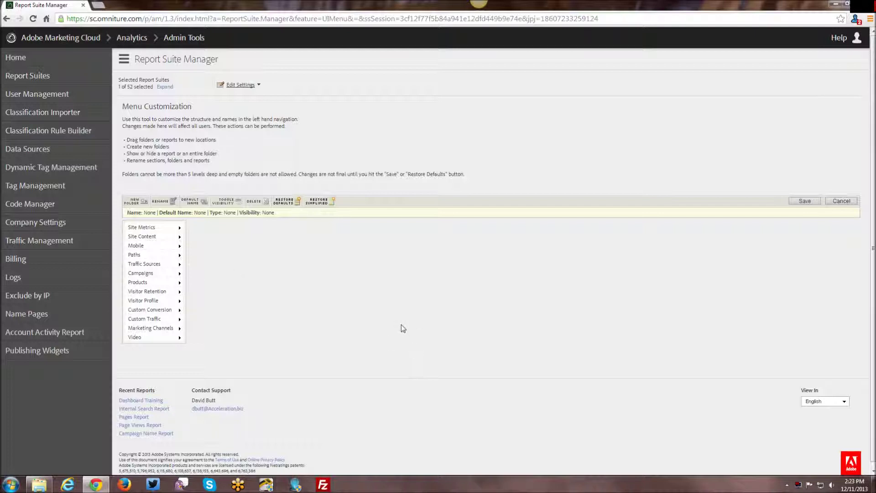
Select the Products folder in the Menu Customization list
{"action": "left_click", "coordinate": [136, 282]}
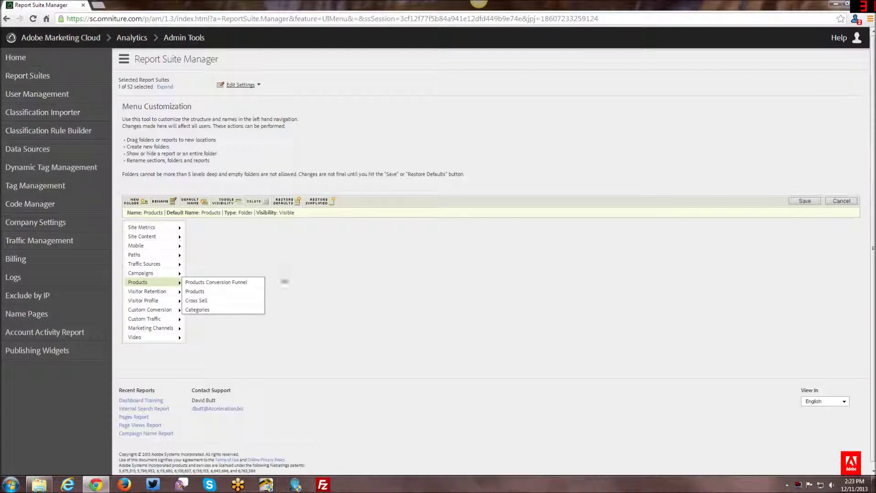
Hide the Products folder, plus Purchases and Shopping Cart under Site Metrics
{"action": "left_click", "coordinate": [228, 202]}
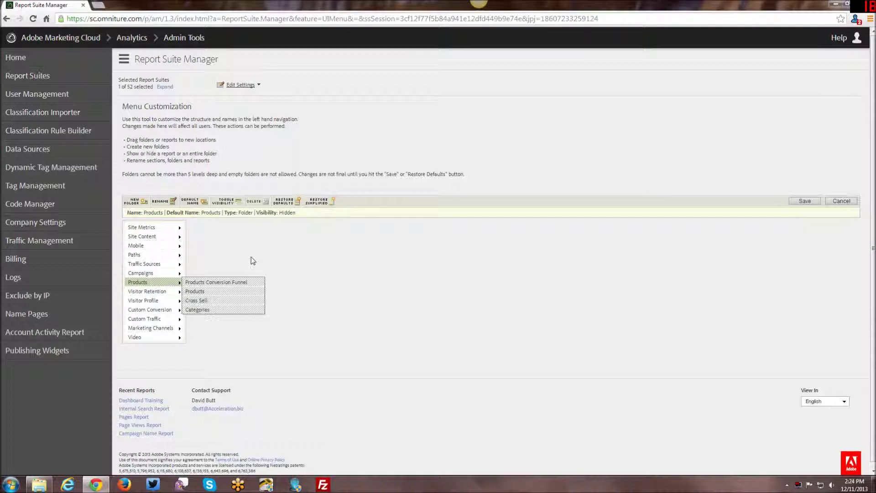
{"action": "left_click", "coordinate": [148, 228]}
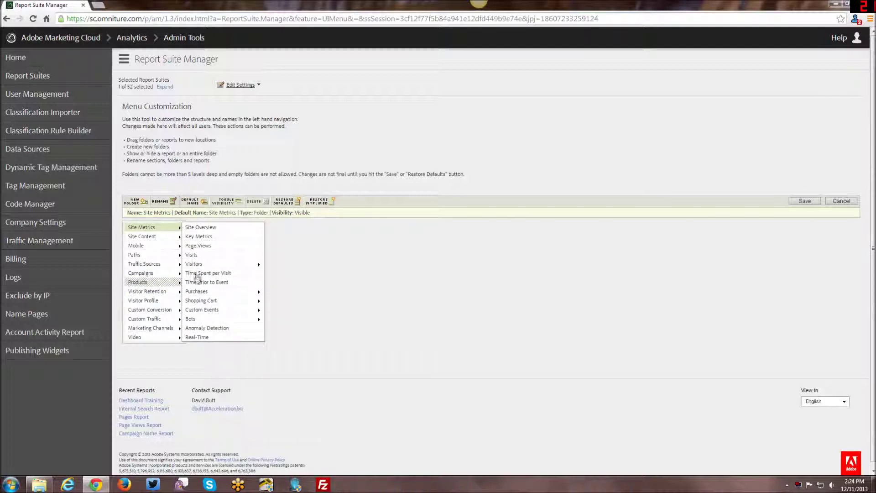
{"action": "left_click", "coordinate": [195, 296]}
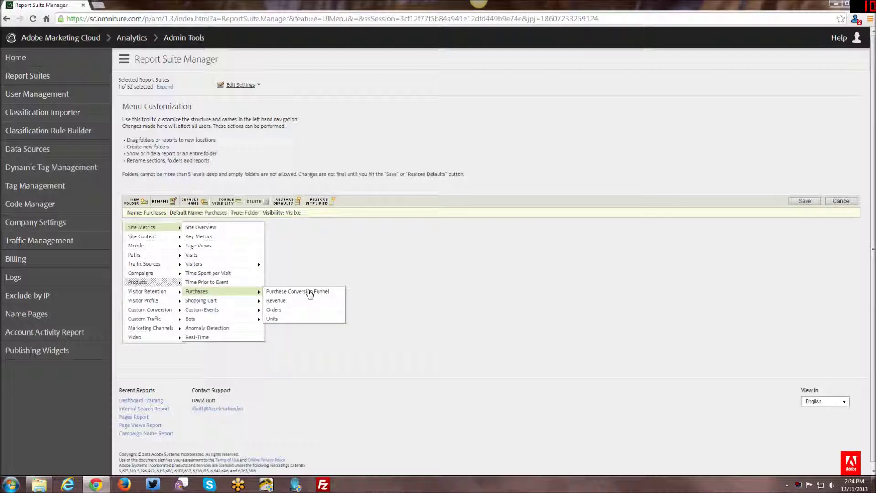
{"action": "left_click", "coordinate": [227, 201]}
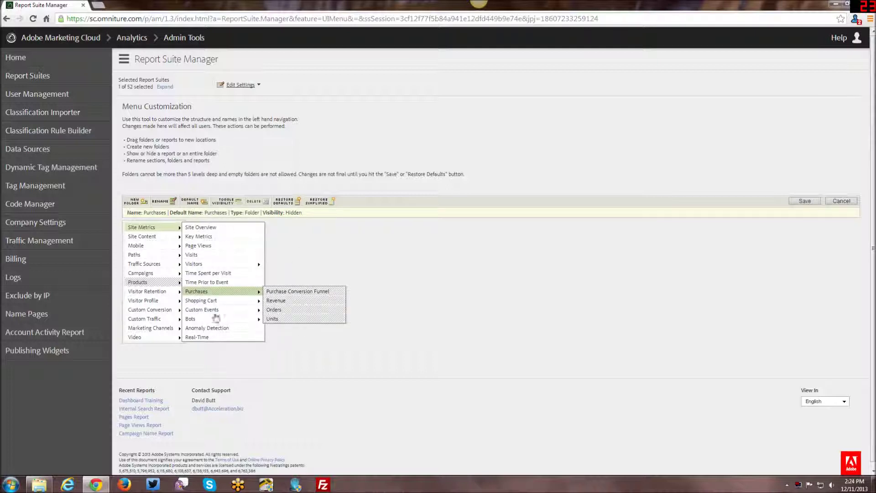
{"action": "left_click", "coordinate": [210, 301]}
{"action": "left_click", "coordinate": [227, 201]}
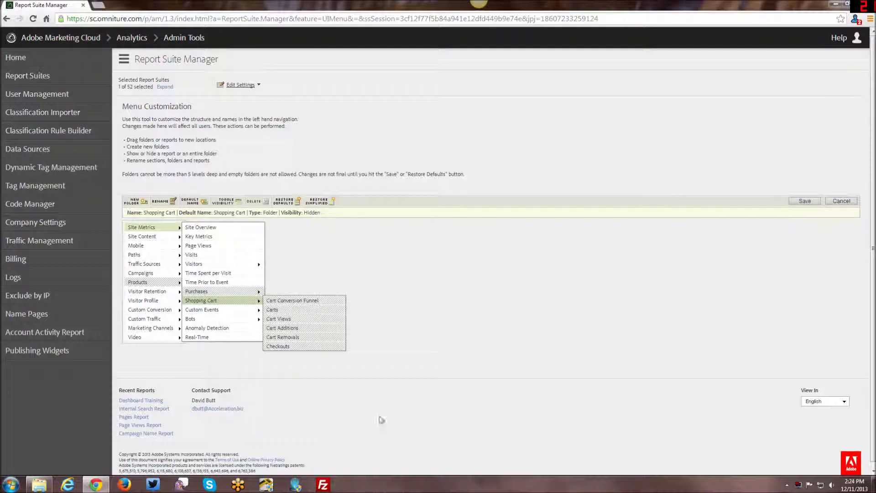
Check Site Content, Mobile, Paths and Traffic Sources, then hide Sales Cycle under Visitor Retention
{"action": "left_click", "coordinate": [154, 238]}
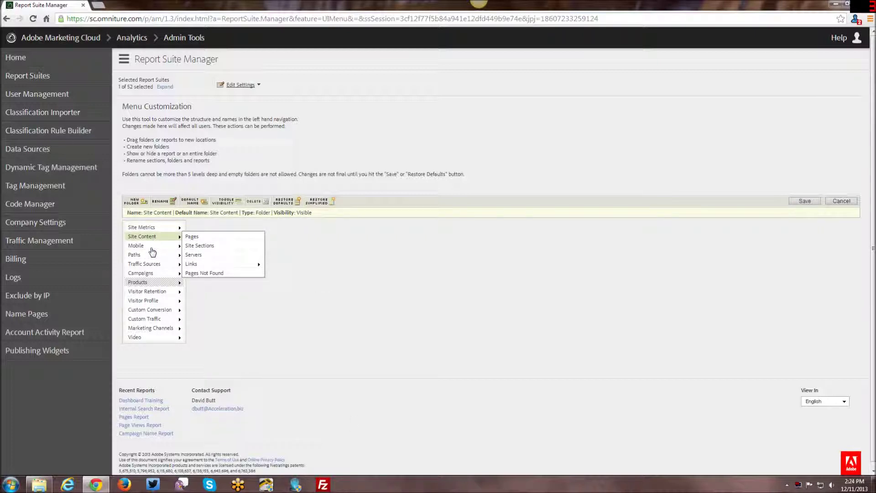
{"action": "left_click", "coordinate": [151, 246]}
{"action": "left_click", "coordinate": [148, 255]}
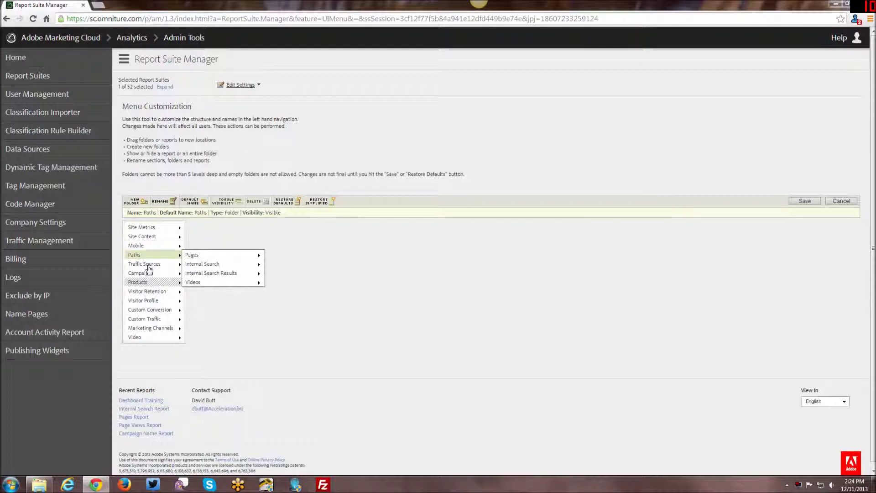
{"action": "left_click", "coordinate": [147, 265]}
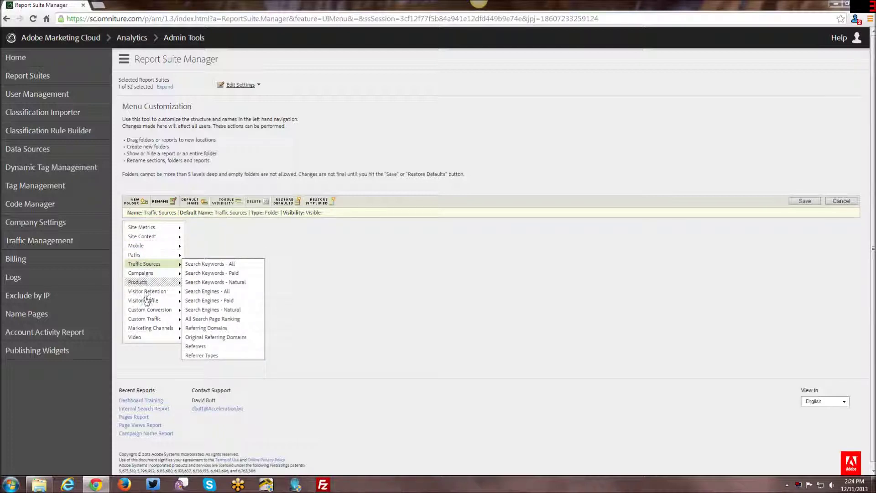
{"action": "left_click", "coordinate": [145, 293]}
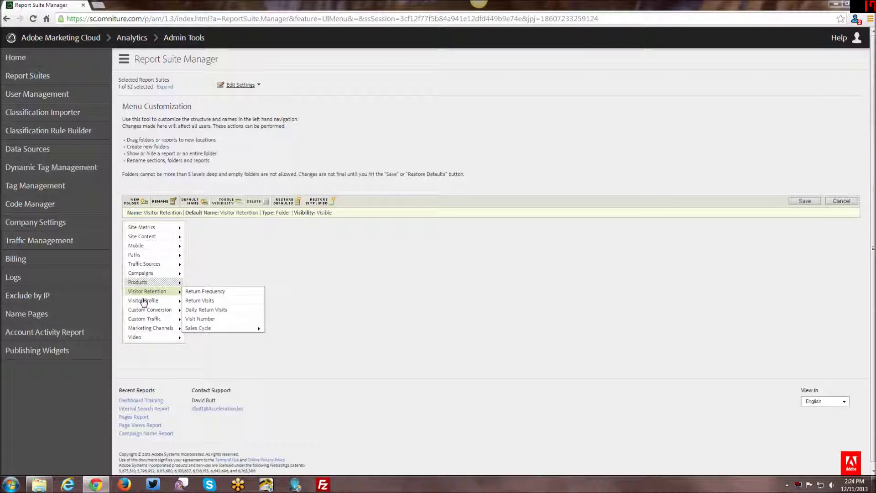
{"action": "left_click", "coordinate": [210, 328]}
{"action": "left_click", "coordinate": [229, 204]}
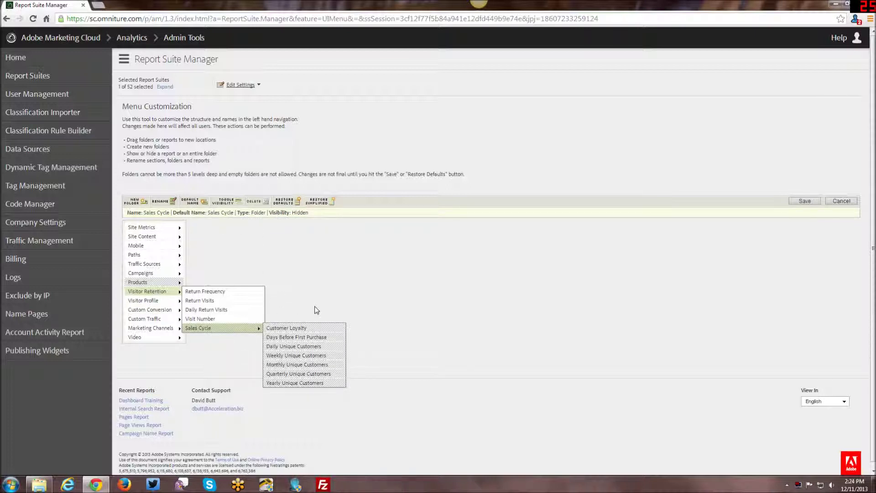
Browse the Visitor Profile, Custom Conversion and Custom Traffic folders, ending on Custom Conversion
{"action": "left_click", "coordinate": [144, 301]}
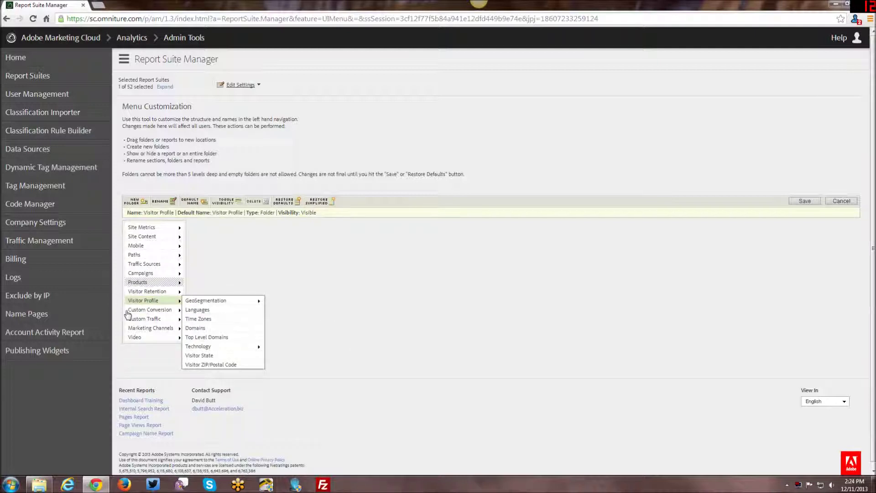
{"action": "left_click", "coordinate": [146, 310]}
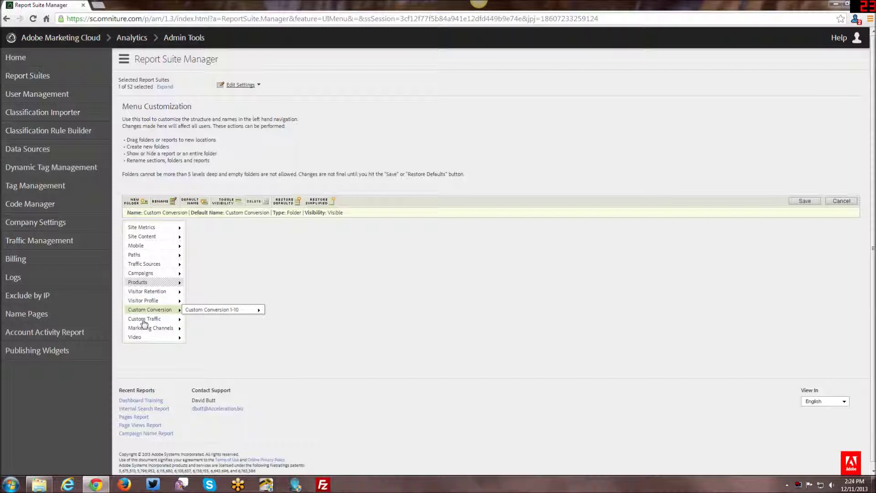
{"action": "left_click", "coordinate": [143, 319]}
{"action": "left_click", "coordinate": [143, 310]}
Select the Custom Conversion 1-10 subfolder under Custom Conversion and begin renaming it
{"action": "left_click", "coordinate": [159, 318]}
{"action": "left_click", "coordinate": [162, 314]}
{"action": "left_click", "coordinate": [224, 312]}
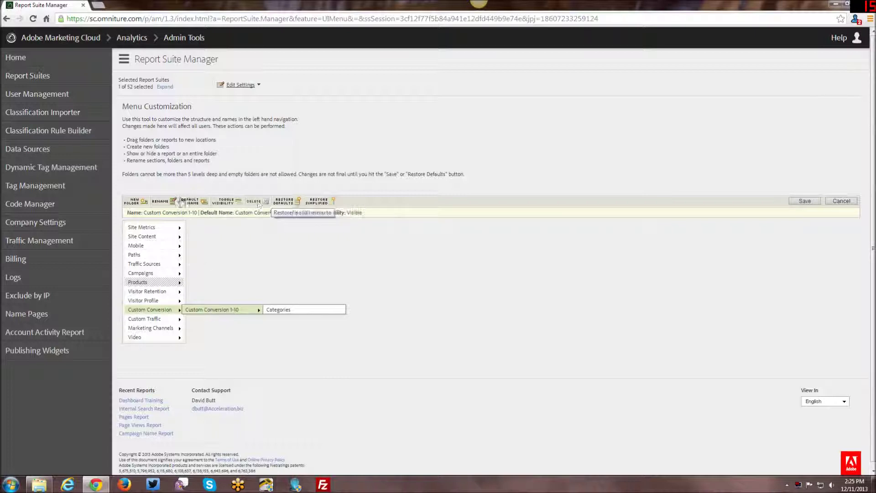
{"action": "left_click", "coordinate": [164, 201]}
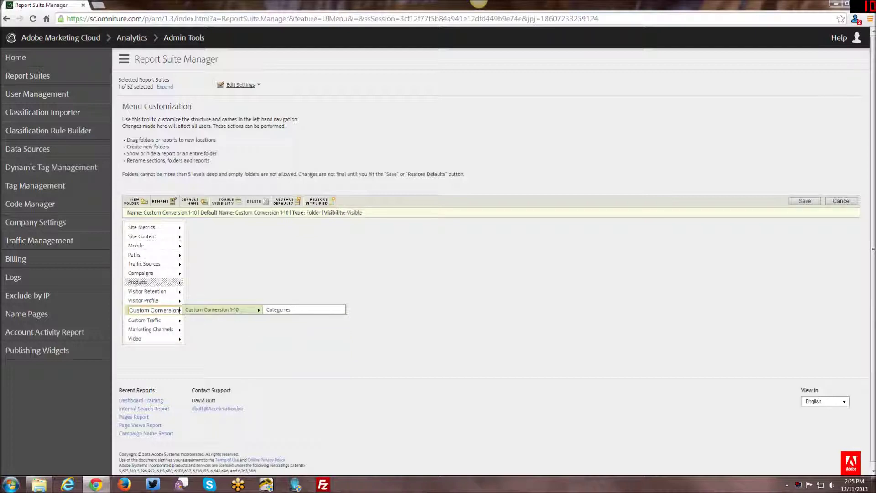
Replace the Custom Conversion 1-10 name with 'Blog Tracking'
{"action": "key", "text": "BackSpace"}
{"action": "key", "text": "BackSpace"}
{"action": "key", "text": "BackSpace"}
{"action": "key", "text": "BackSpace"}
{"action": "key", "text": "BackSpace"}
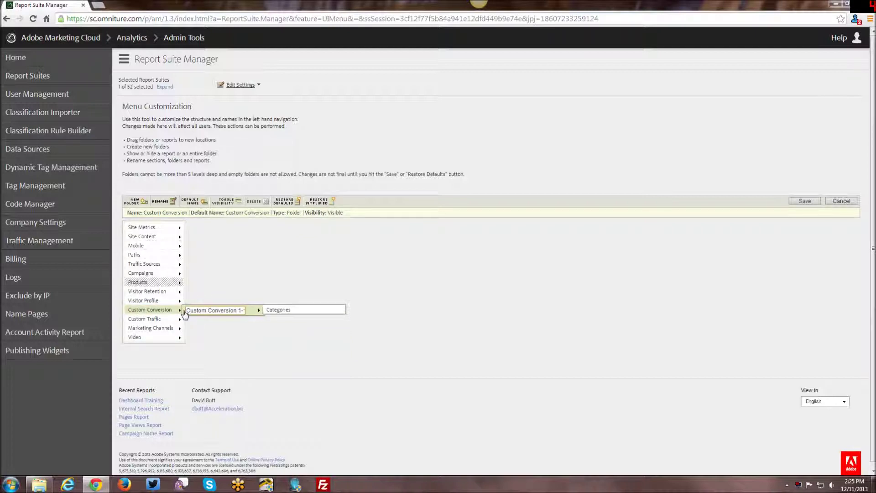
{"action": "left_click_drag", "start_coordinate": [215, 310], "coordinate": [305, 315]}
{"action": "key", "text": "BackSpace"}
{"action": "type", "text": "Blog Tracking"}
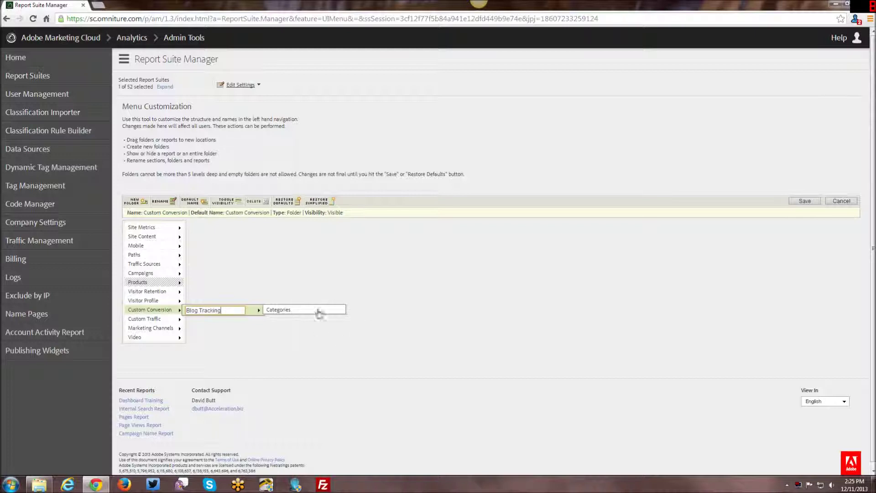
{"action": "key", "text": "Return"}
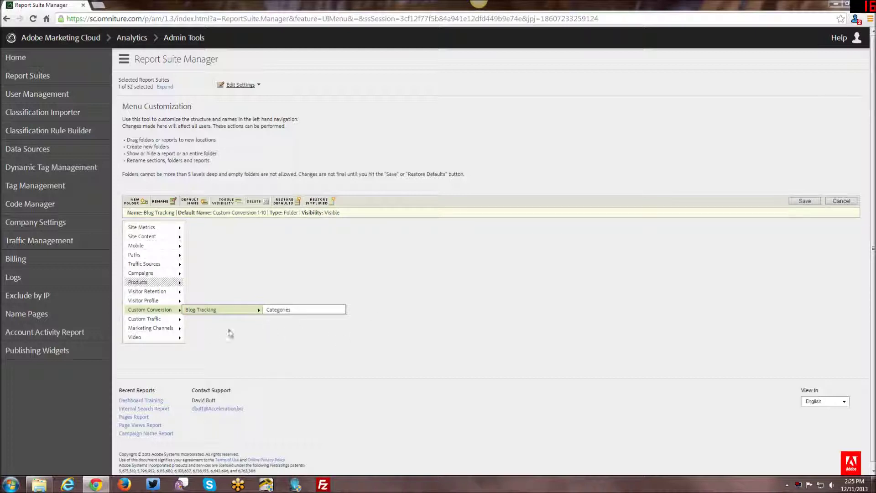
{"action": "left_click", "coordinate": [163, 321]}
Change Custom Traffic 1-10, holding Internal Search and Logged In, to 'Blog Tracking'
{"action": "left_click", "coordinate": [208, 321]}
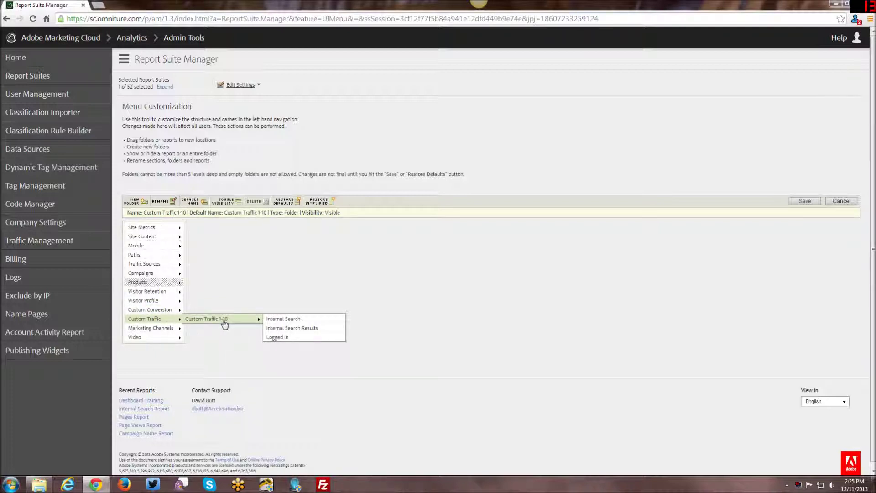
{"action": "left_click", "coordinate": [163, 200]}
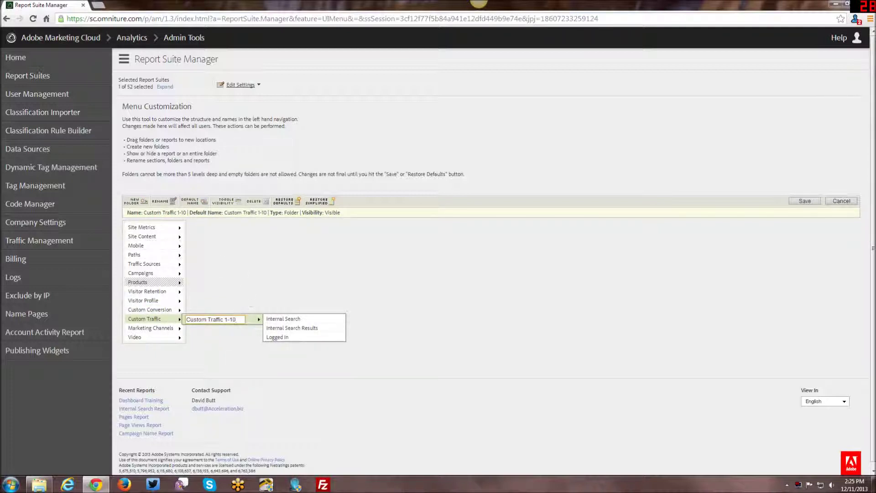
{"action": "key", "text": "ctrl+a"}
{"action": "key", "text": "BackSpace"}
{"action": "type", "text": "Blog Tracking"}
{"action": "key", "text": "Return"}
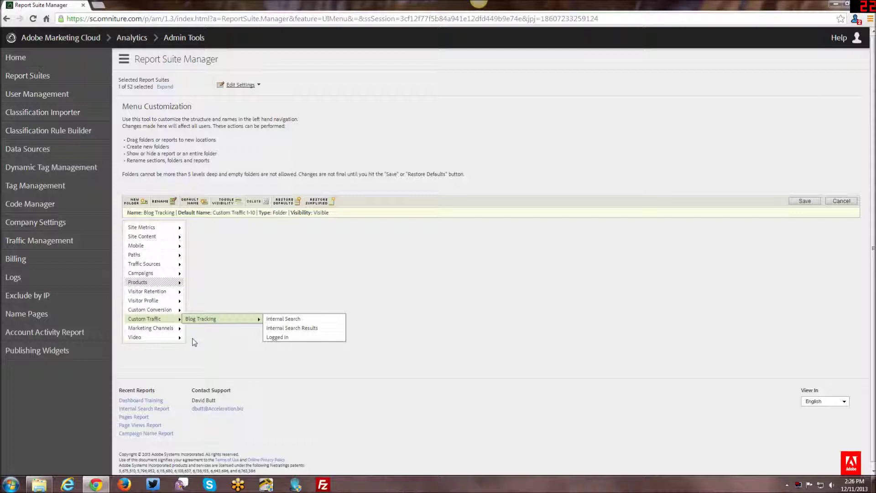
{"action": "left_click", "coordinate": [149, 319]}
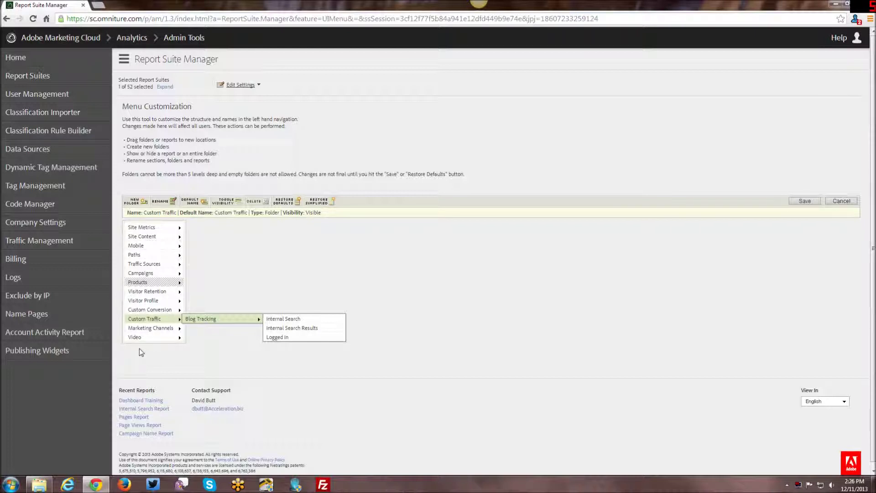
Move Video below Site Content, Traffic Sources above Paths, and Custom Conversion and Custom Traffic below Video
{"action": "mouse_move", "coordinate": [138, 349]}
{"action": "left_mouse_down"}
{"action": "mouse_move", "coordinate": [142, 236]}
{"action": "mouse_move", "coordinate": [154, 357]}
{"action": "left_mouse_up"}
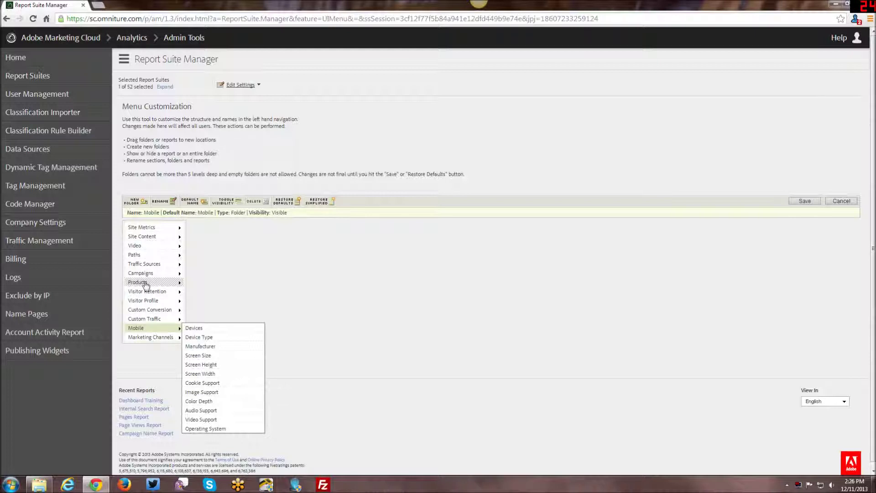
{"action": "mouse_move", "coordinate": [150, 264]}
{"action": "left_mouse_down"}
{"action": "mouse_move", "coordinate": [155, 308]}
{"action": "mouse_move", "coordinate": [152, 256]}
{"action": "left_mouse_up"}
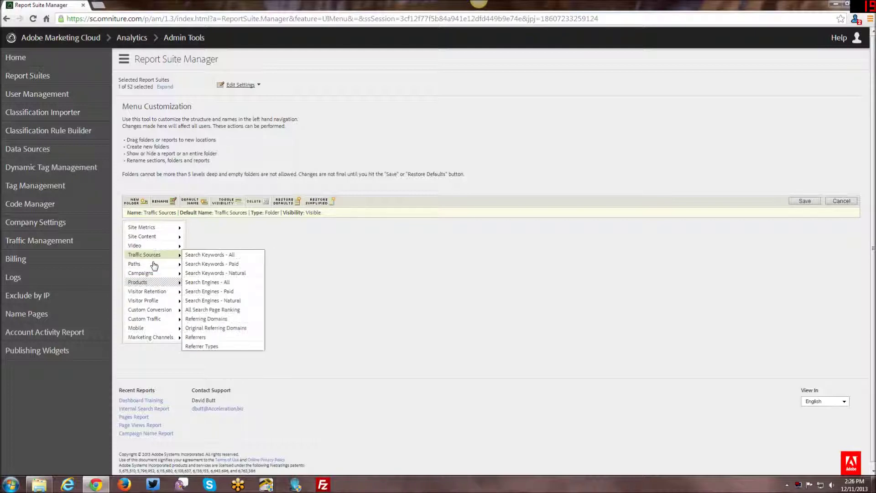
{"action": "left_click_drag", "start_coordinate": [151, 309], "coordinate": [153, 252]}
{"action": "left_click_drag", "start_coordinate": [147, 320], "coordinate": [150, 279]}
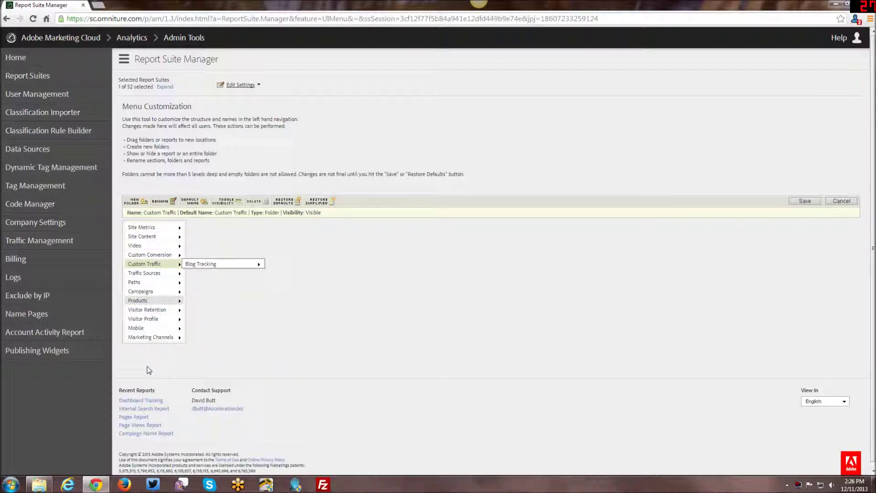
Rename the Custom Conversion folder to 'eVars'
{"action": "left_click", "coordinate": [157, 255]}
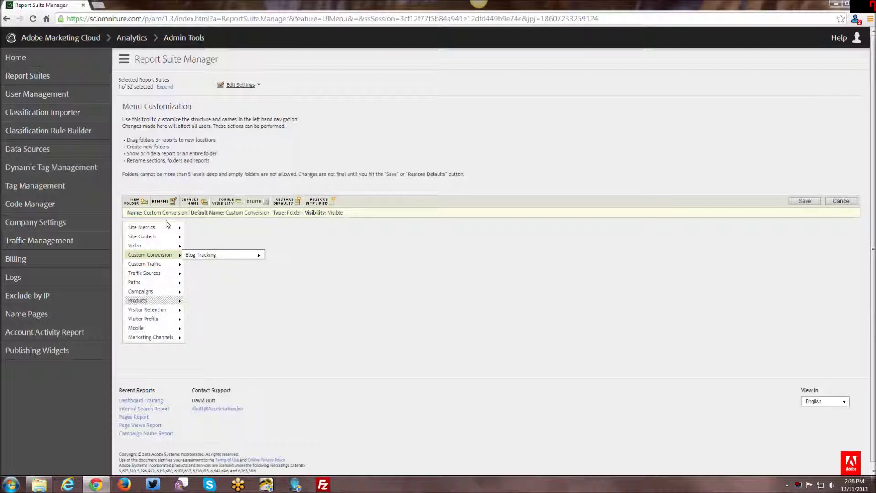
{"action": "left_click", "coordinate": [160, 201]}
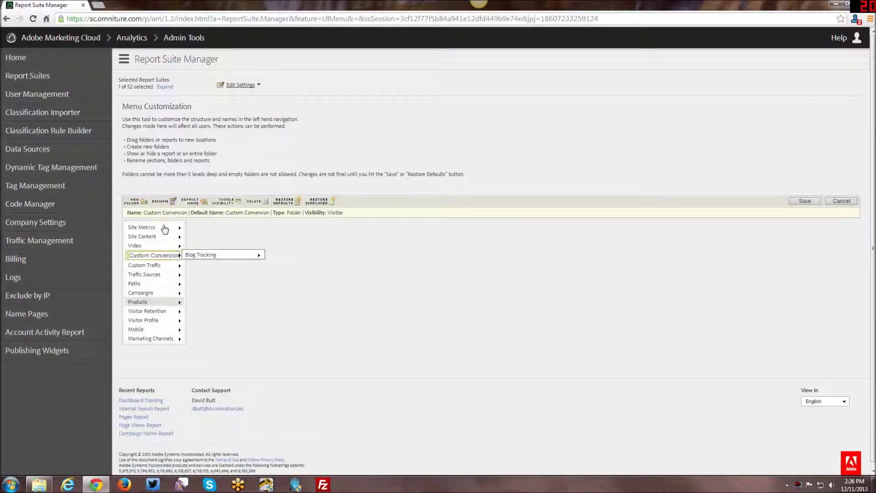
{"action": "key", "text": "ctrl+a"}
{"action": "type", "text": "eVars"}
Rename the Custom Traffic folder to 'sProps' and save the menu changes
{"action": "left_click", "coordinate": [159, 264]}
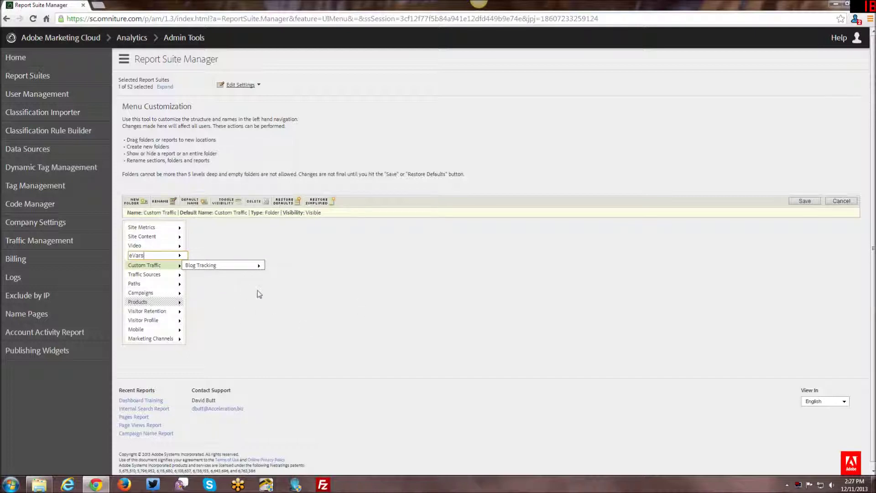
{"action": "left_click", "coordinate": [169, 263]}
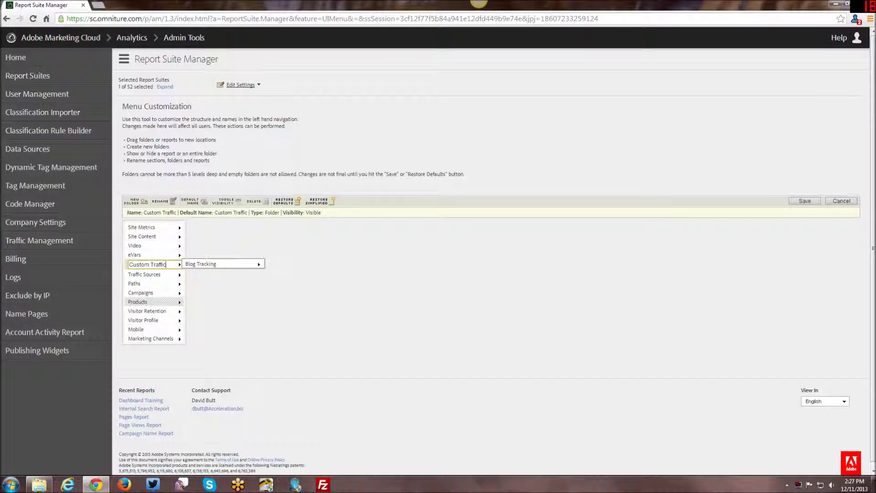
{"action": "type", "text": "sProps"}
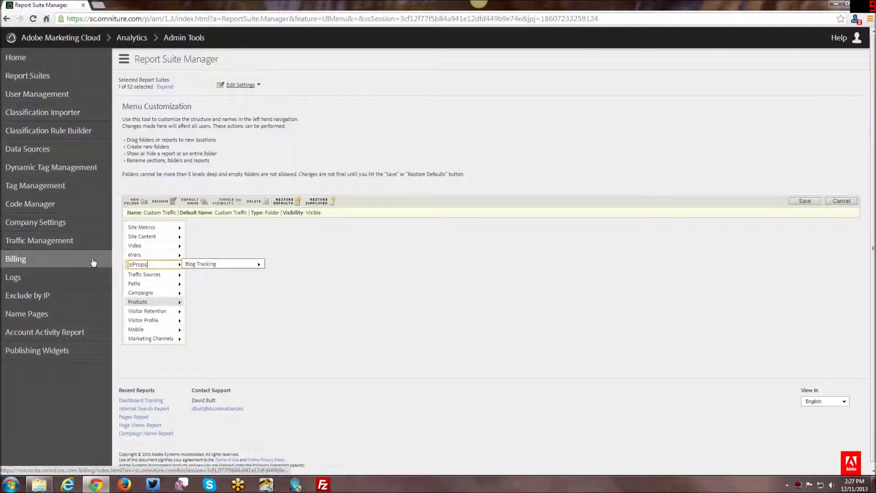
{"action": "left_click", "coordinate": [236, 303]}
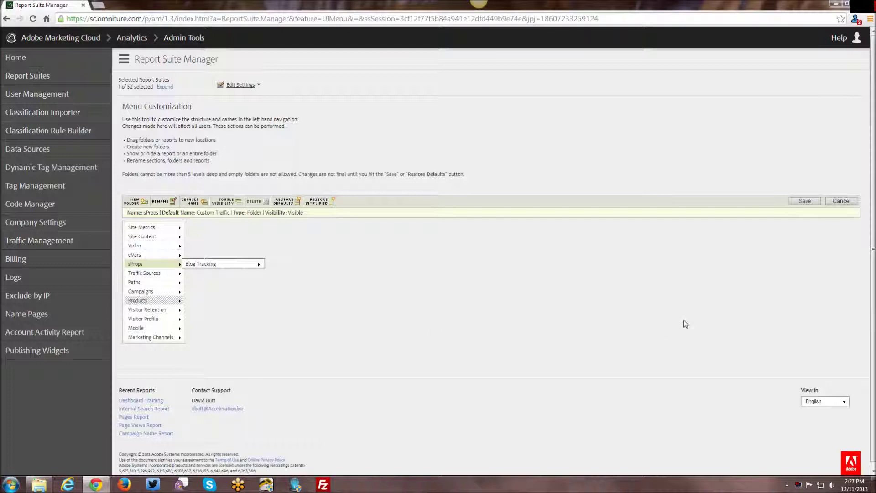
{"action": "left_click", "coordinate": [803, 202]}
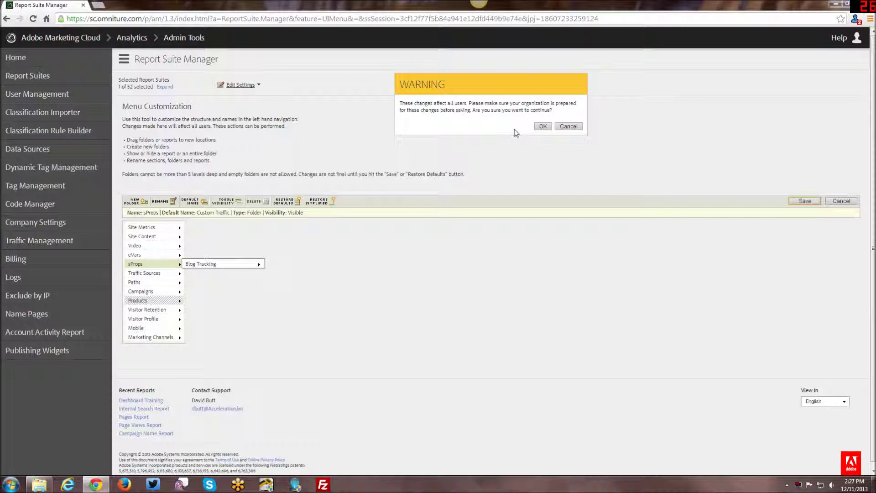
Confirm saving the menu for all users, then bring up the Marketing Cloud solutions list
{"action": "left_click", "coordinate": [543, 126]}
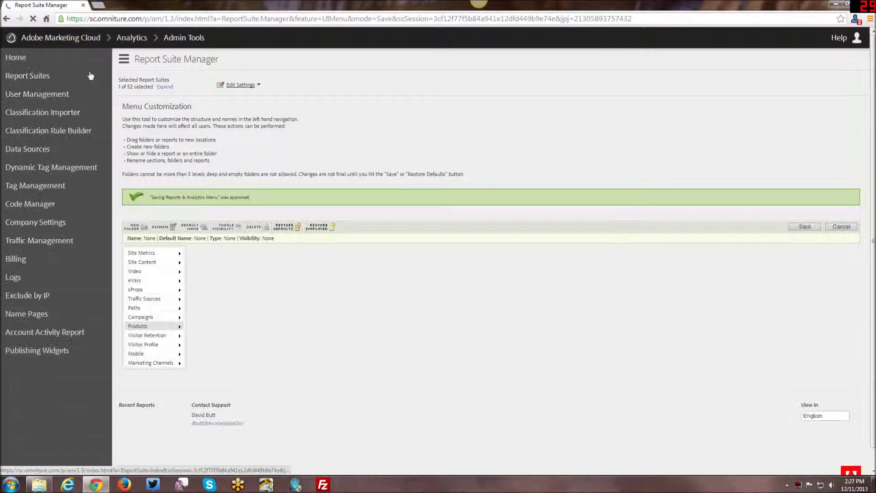
{"action": "left_click", "coordinate": [27, 39]}
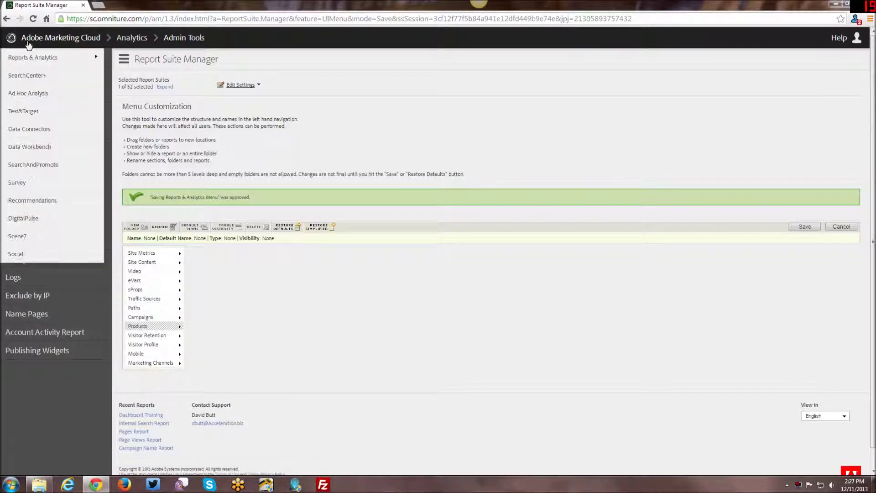
Switch to Reports & Analytics and check the Video, eVars, sProps and Marketing Channels menu entries
{"action": "left_click", "coordinate": [50, 59]}
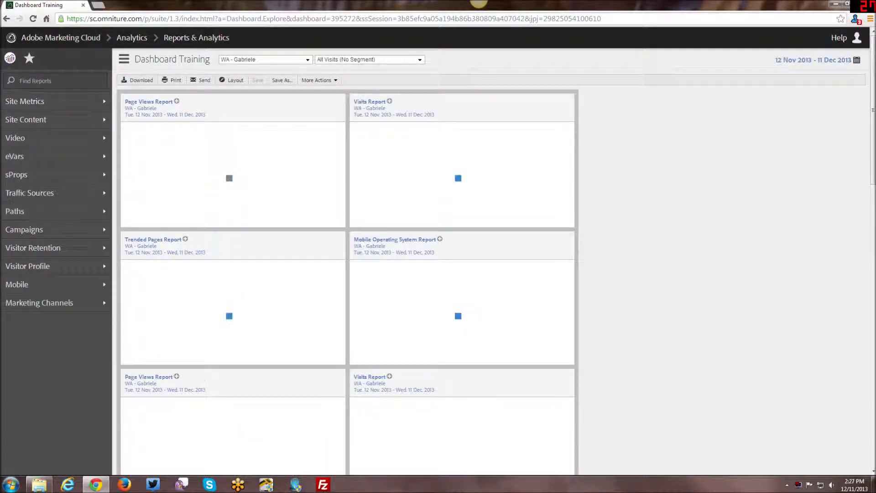
{"action": "mouse_move", "coordinate": [83, 139]}
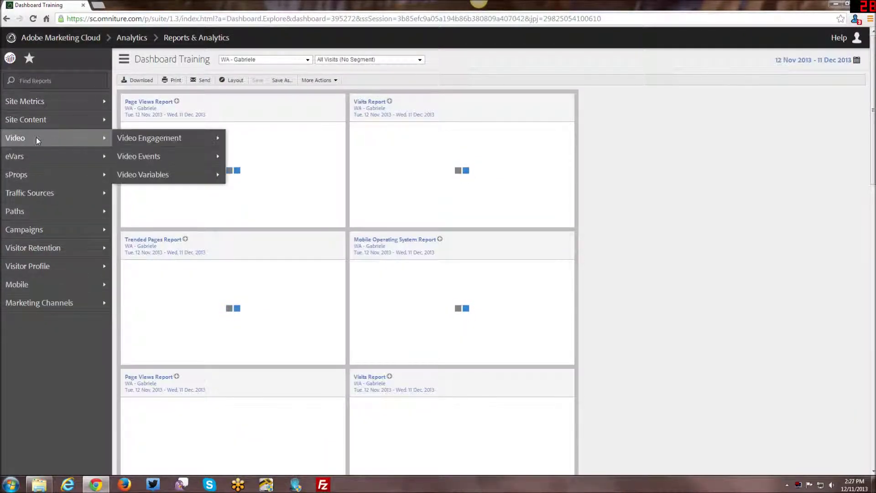
{"action": "mouse_move", "coordinate": [128, 141]}
{"action": "mouse_move", "coordinate": [51, 159]}
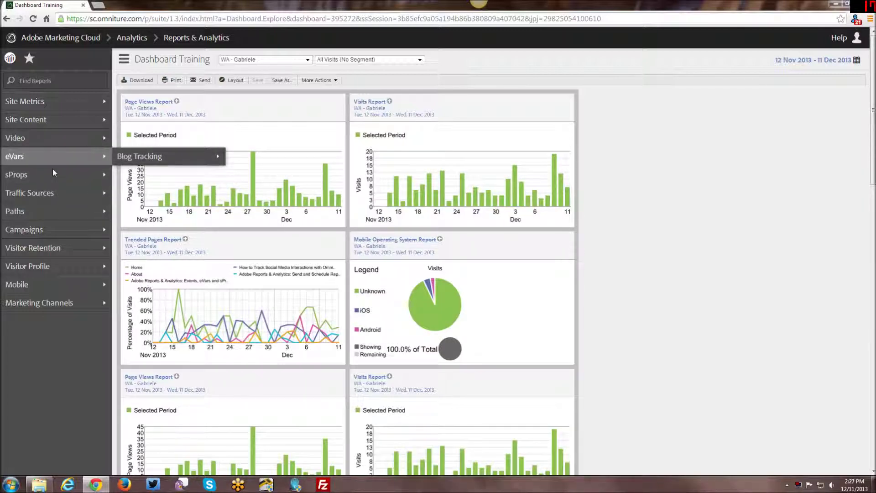
{"action": "mouse_move", "coordinate": [51, 180]}
{"action": "mouse_move", "coordinate": [45, 303]}
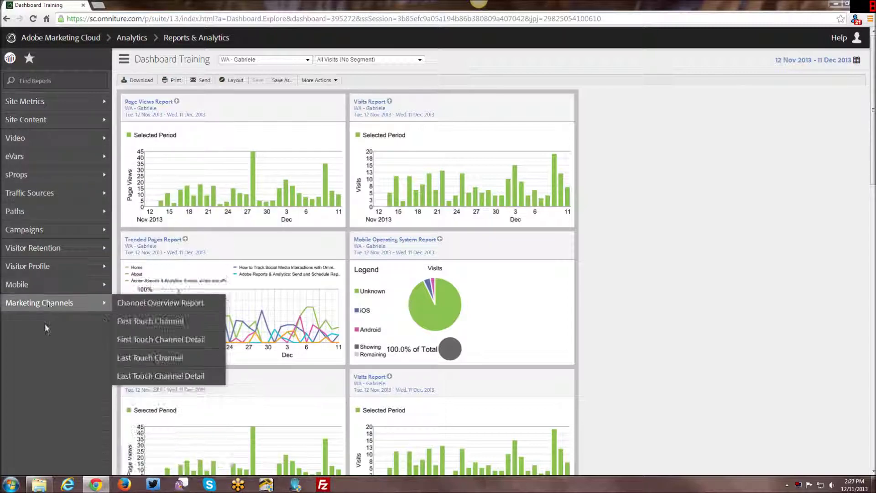